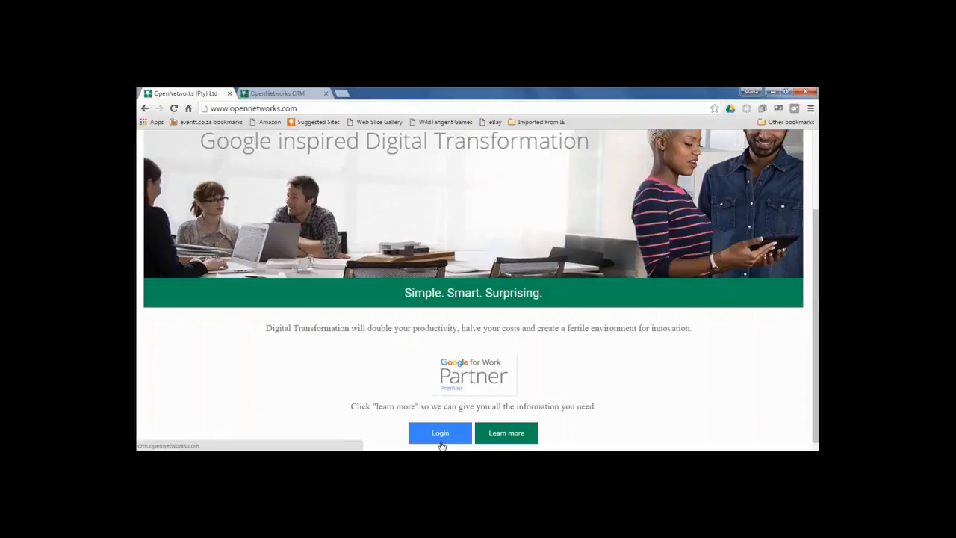
# Switch to the already-open OpenNetworks CRM browser tab.
pyautogui.click(286, 95)
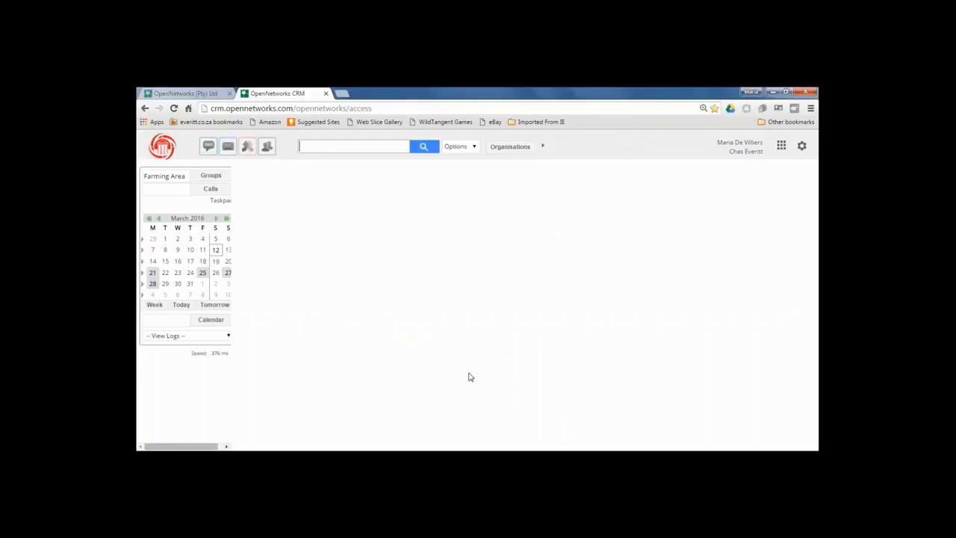
# Search contacts for the new person's full name and check the search-field options.
pyautogui.click(305, 147)
pyautogui.click(306, 148)
pyautogui.click(423, 151)
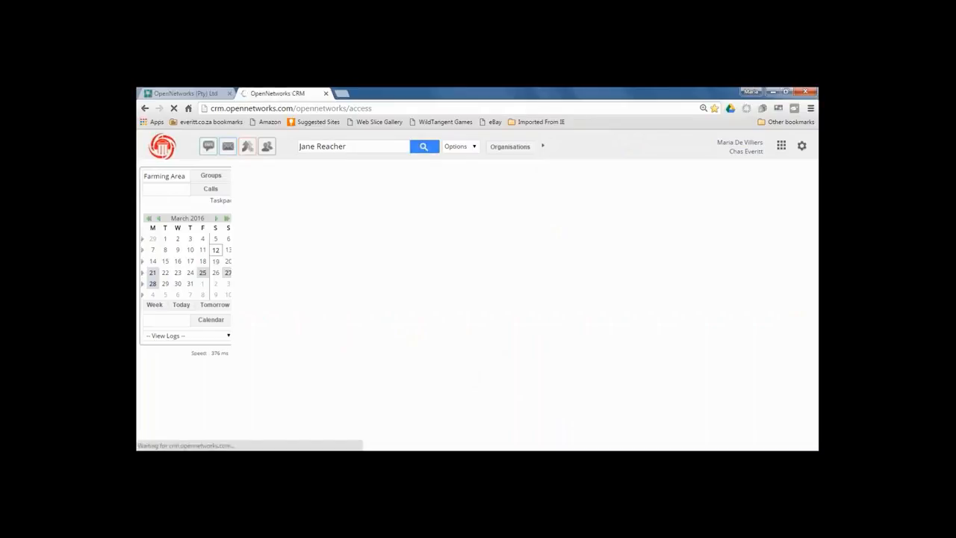
pyautogui.click(474, 147)
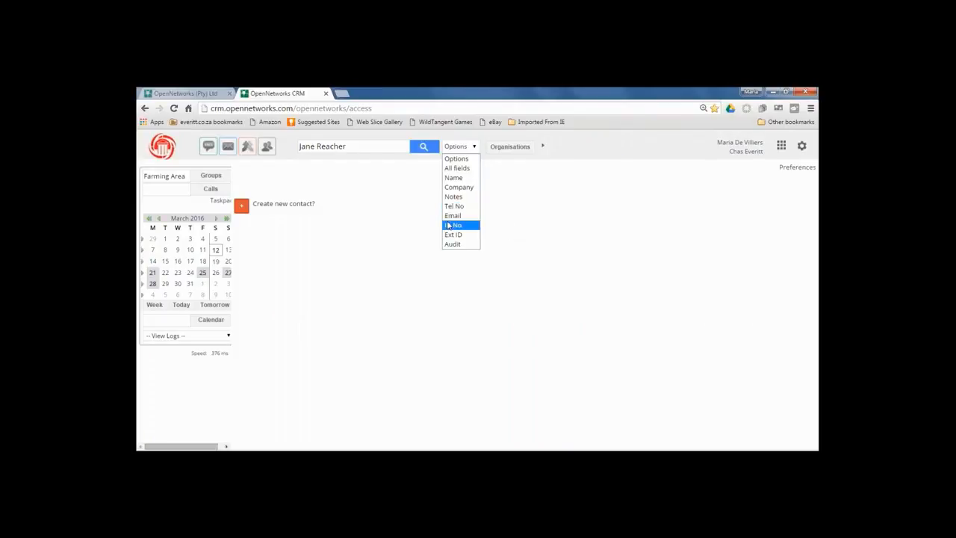
pyautogui.click(527, 250)
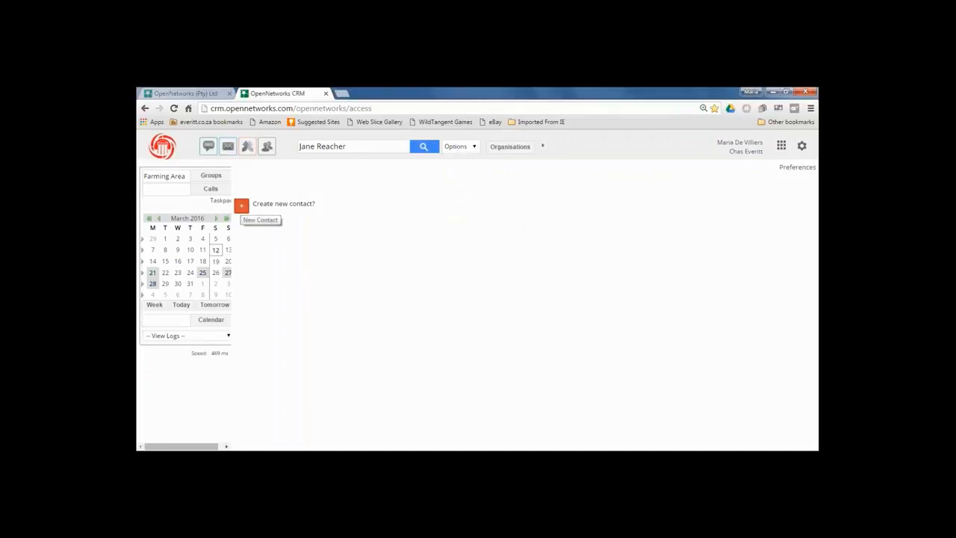
# Create the contact with company Chas Everitt plus the person's mobile number and e-mail.
pyautogui.click(241, 205)
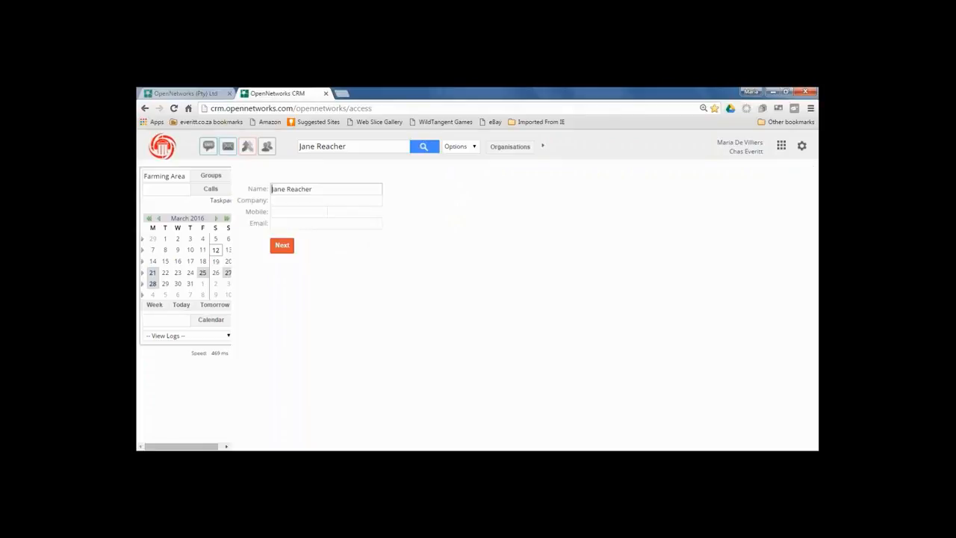
pyautogui.click(285, 202)
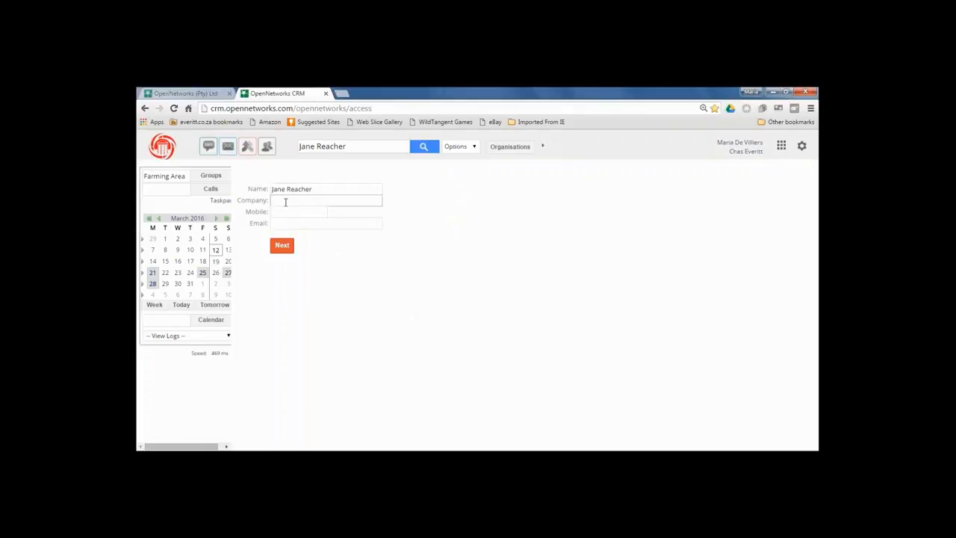
pyautogui.write('Chas everi')
pyautogui.press('BackSpace')
pyautogui.press('BackSpace')
pyautogui.press('BackSpace')
pyautogui.press('BackSpace')
pyautogui.press('BackSpace')
pyautogui.press('BackSpace')
pyautogui.write('Everitt')
pyautogui.click(279, 211)
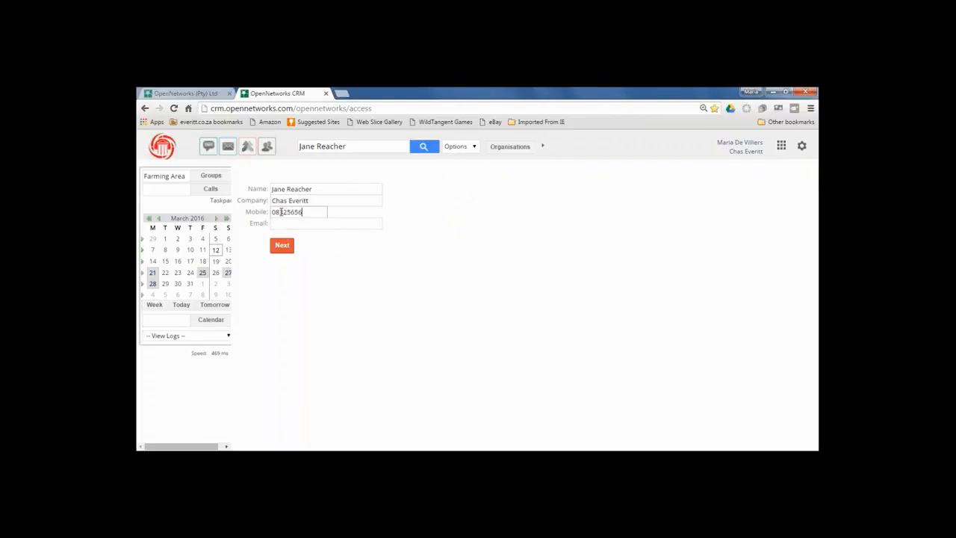
pyautogui.click(275, 224)
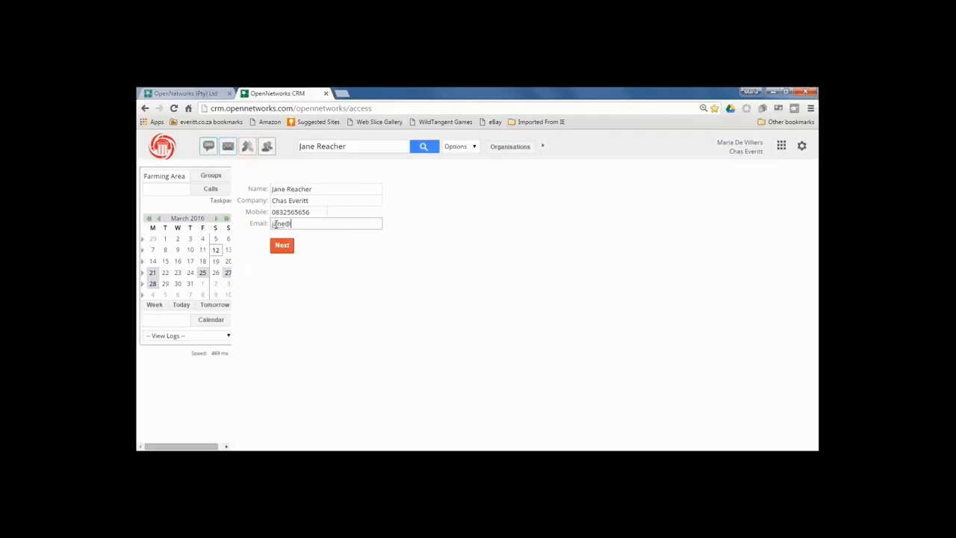
pyautogui.click(280, 247)
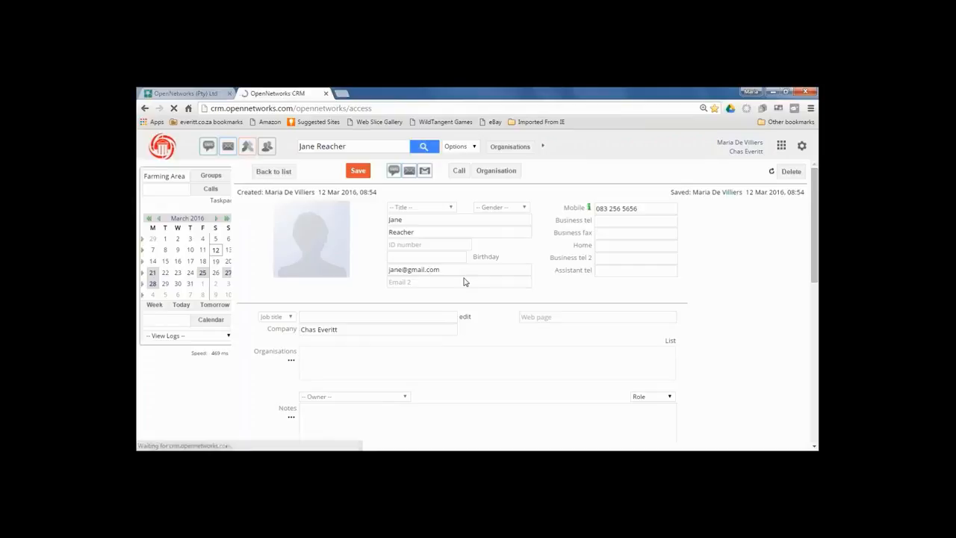
# Set the contact's title to Ms and the birthday to 22 March 2016.
pyautogui.click(450, 207)
pyautogui.click(418, 247)
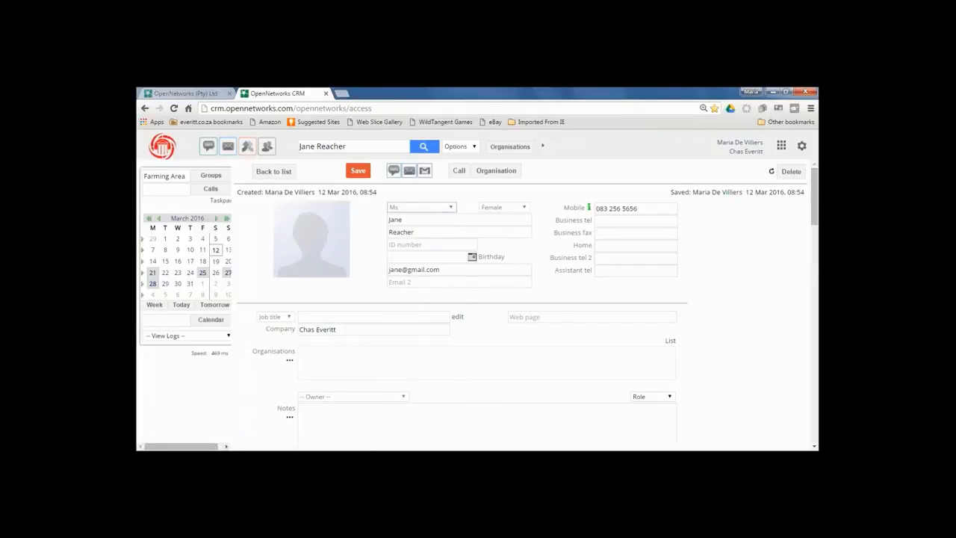
pyautogui.click(426, 243)
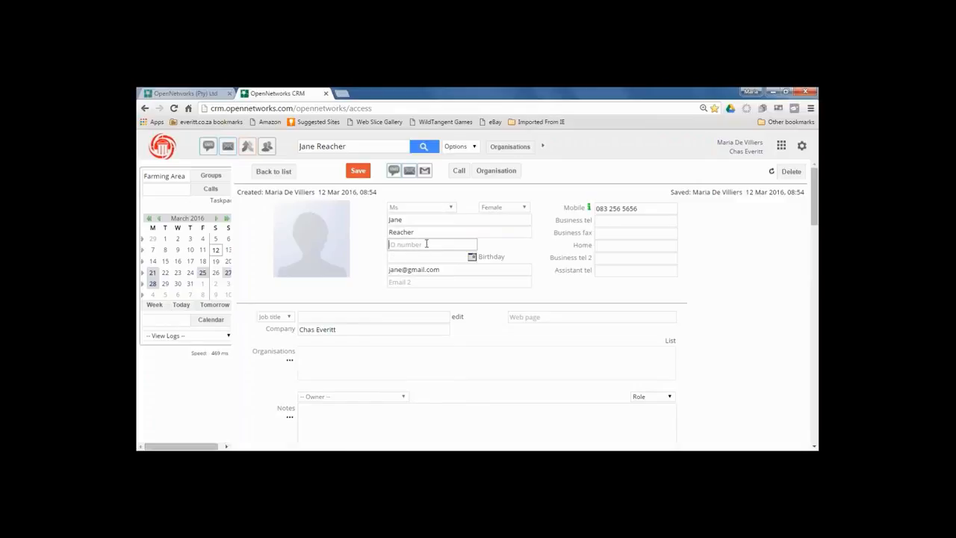
pyautogui.click(471, 257)
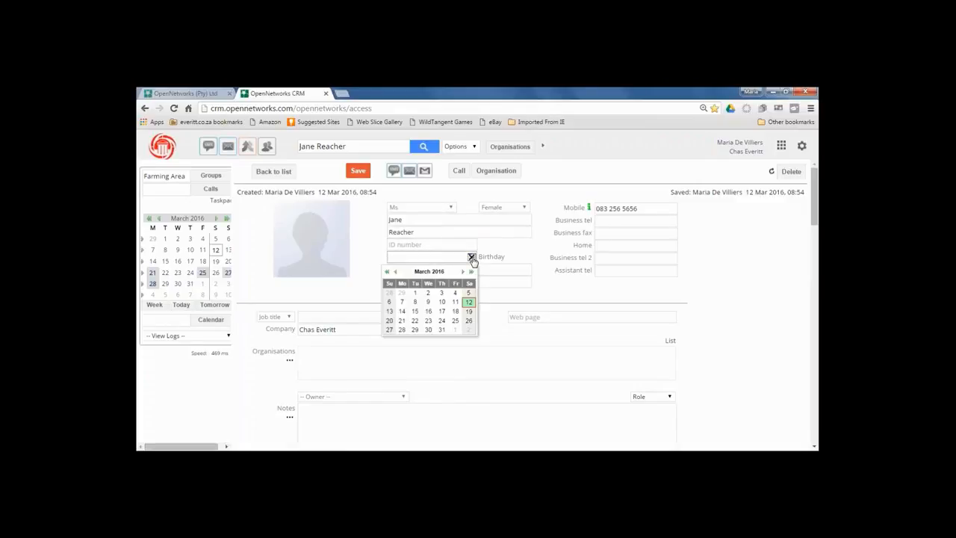
pyautogui.click(414, 321)
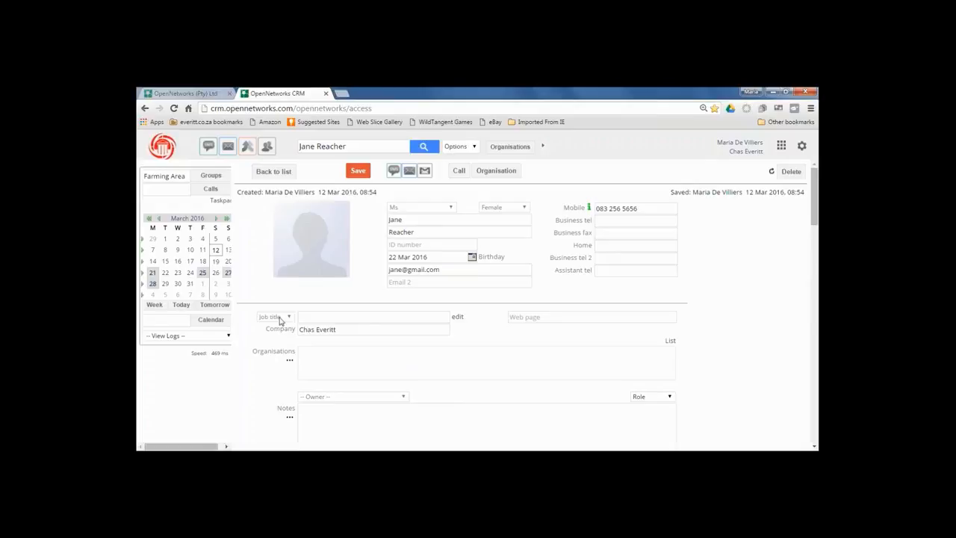
pyautogui.scroll(-1, 815, 209)
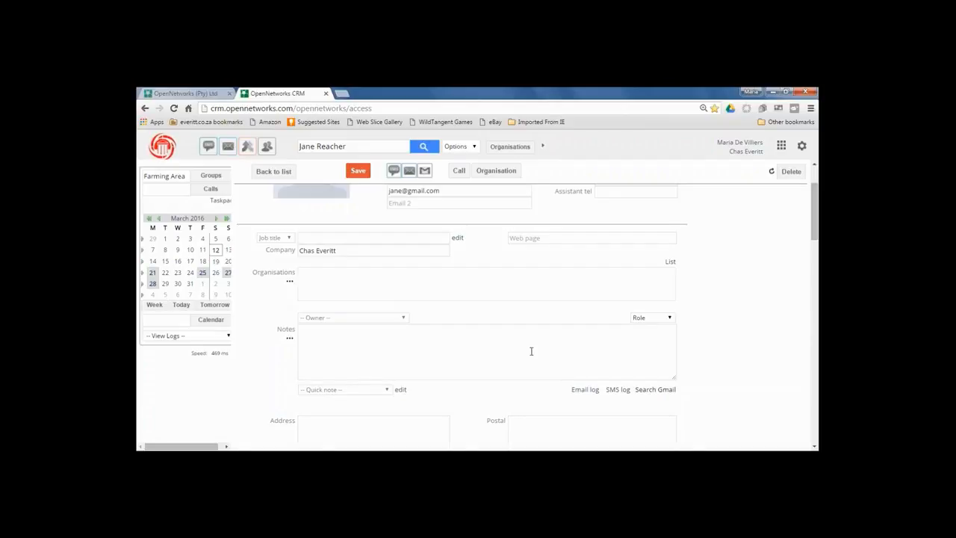
pyautogui.click(404, 320)
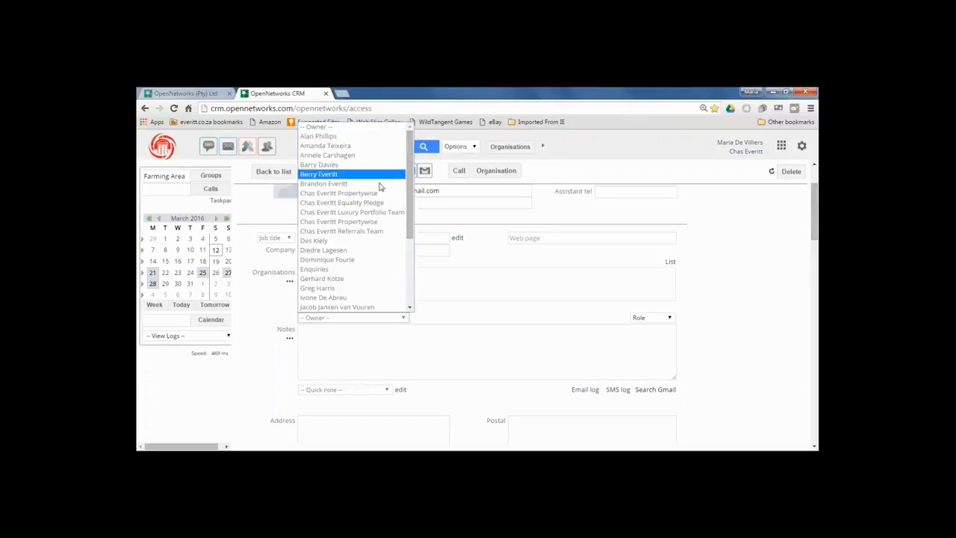
pyautogui.moveTo(410, 176); pyautogui.dragTo(411, 264)
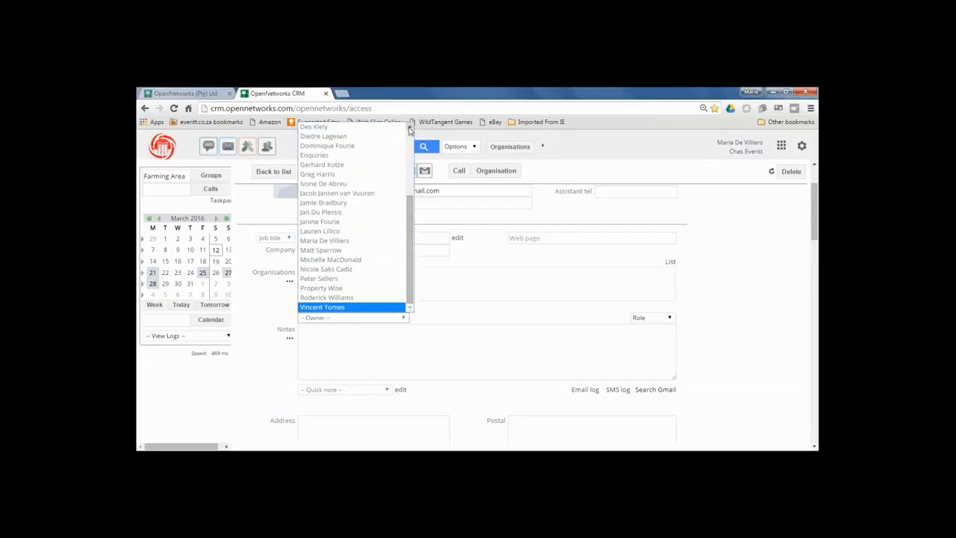
pyautogui.scroll(4, 409, 129)
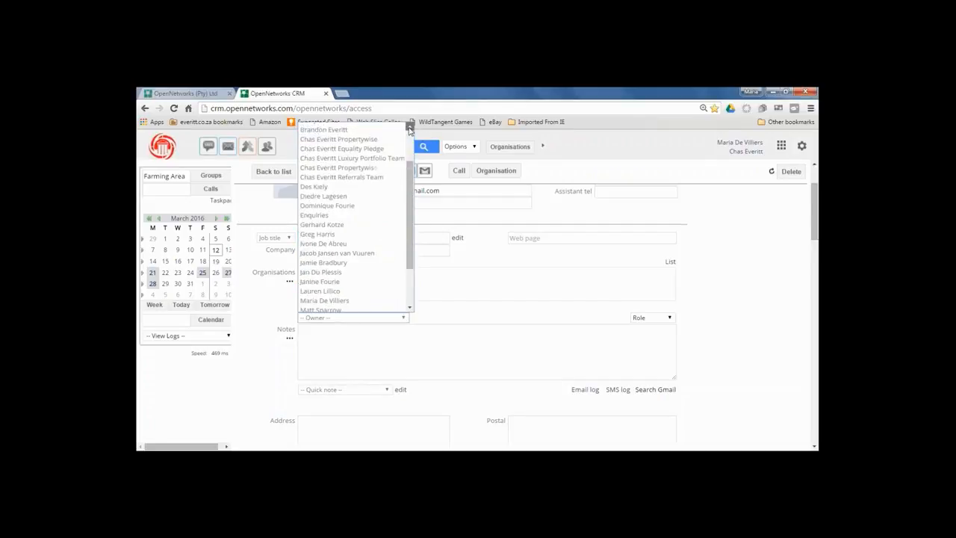
pyautogui.click(469, 303)
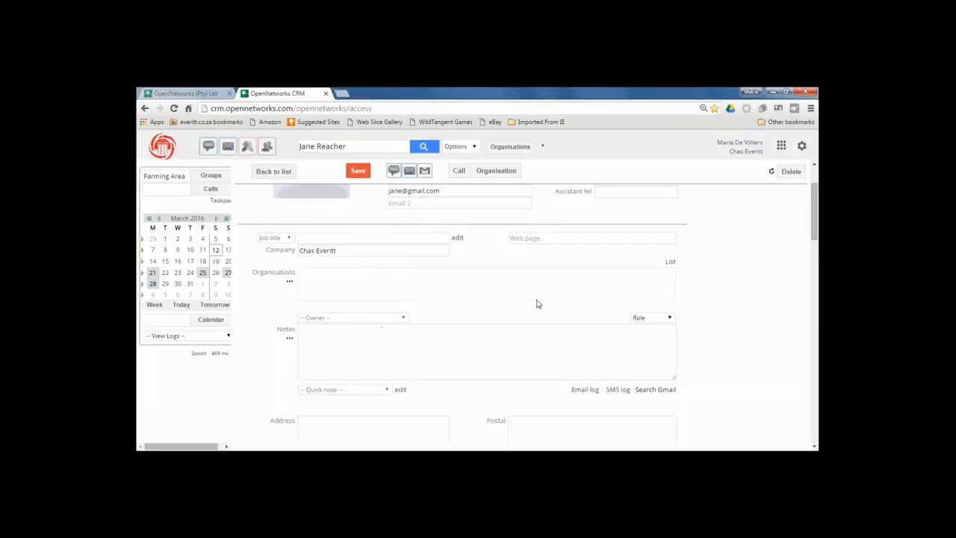
pyautogui.click(670, 318)
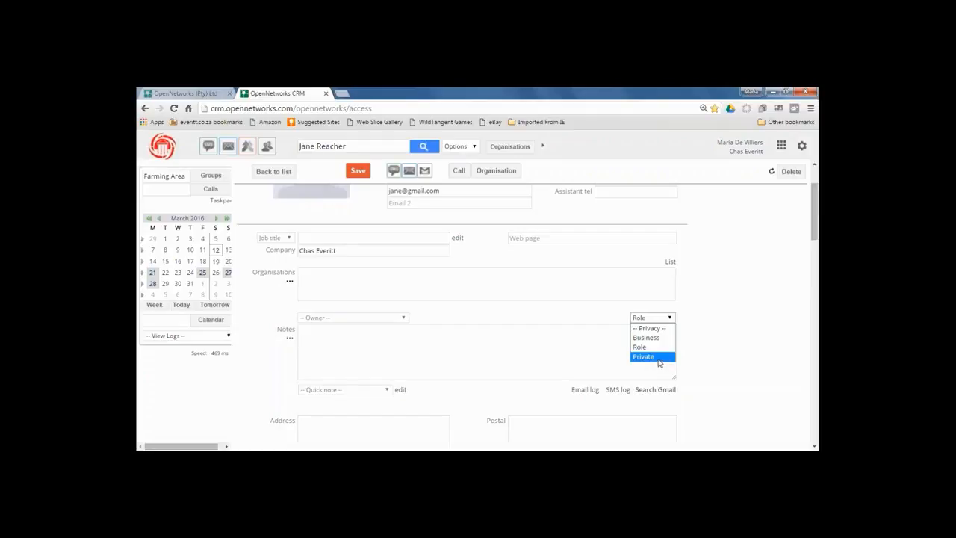
pyautogui.click(654, 347)
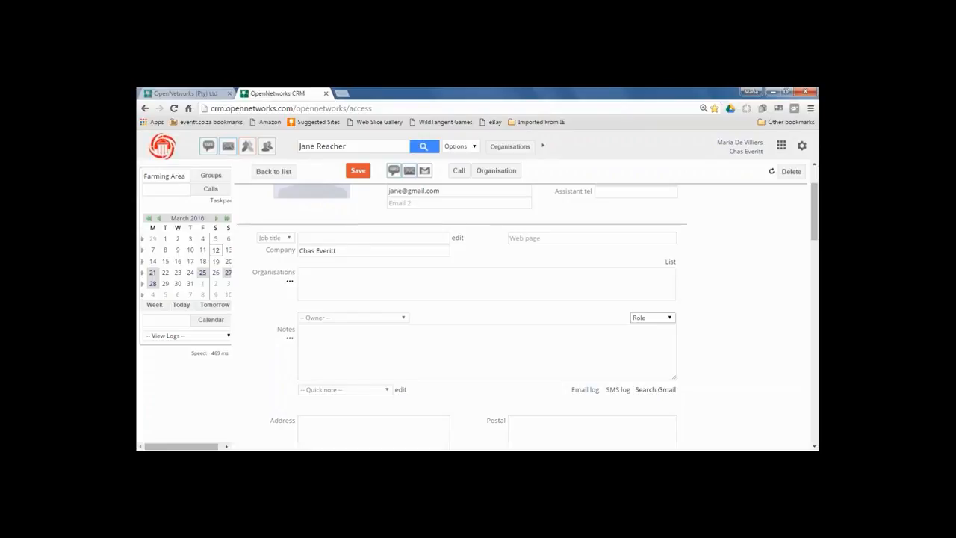
pyautogui.click(669, 320)
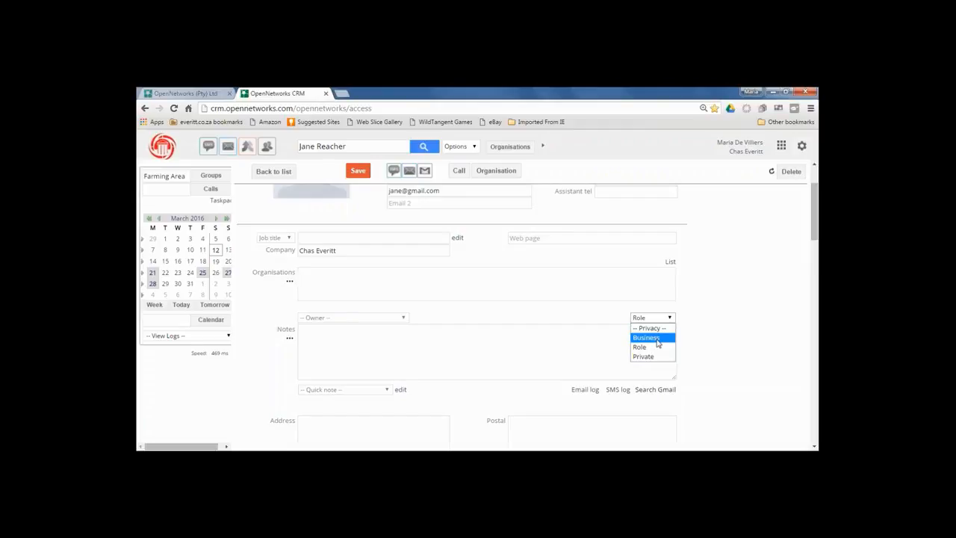
pyautogui.click(711, 346)
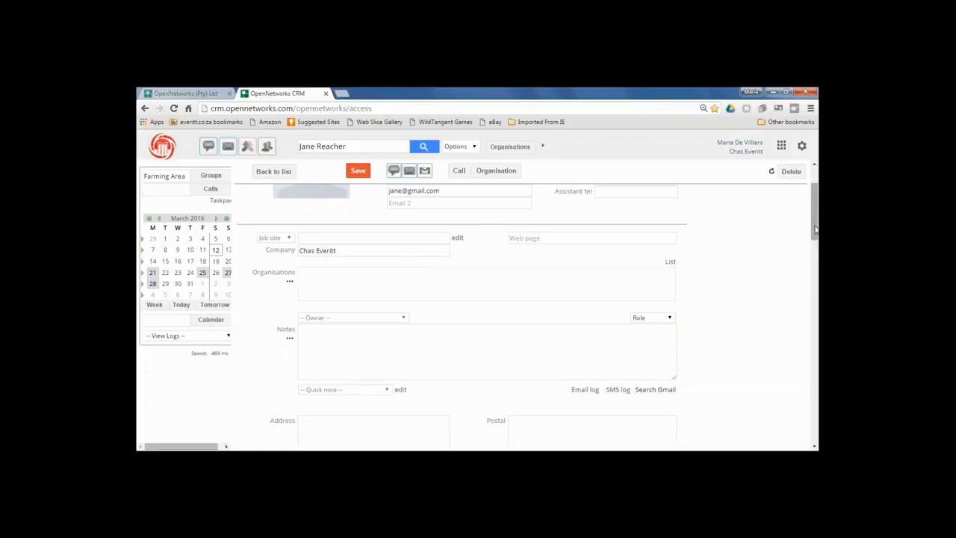
pyautogui.moveTo(815, 230); pyautogui.dragTo(815, 245)
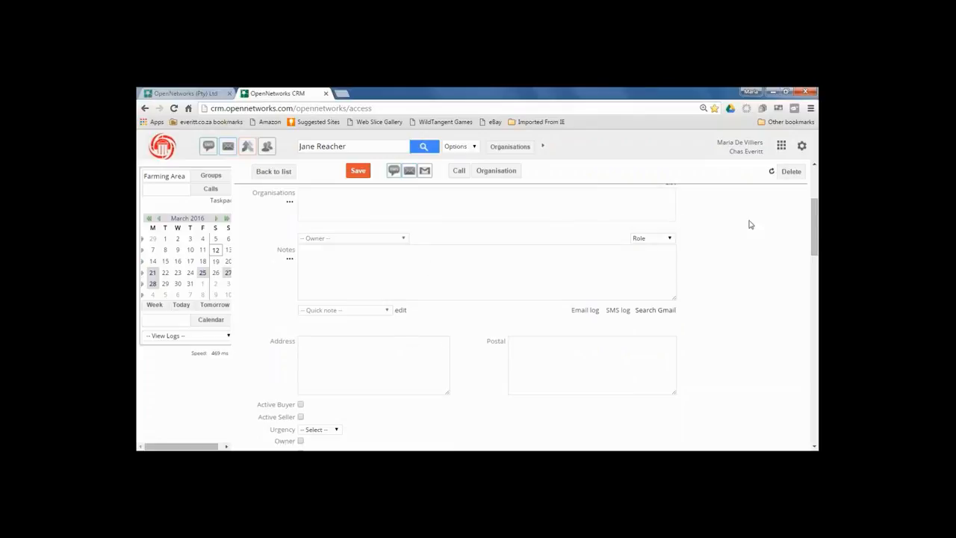
pyautogui.moveTo(815, 230); pyautogui.dragTo(817, 268)
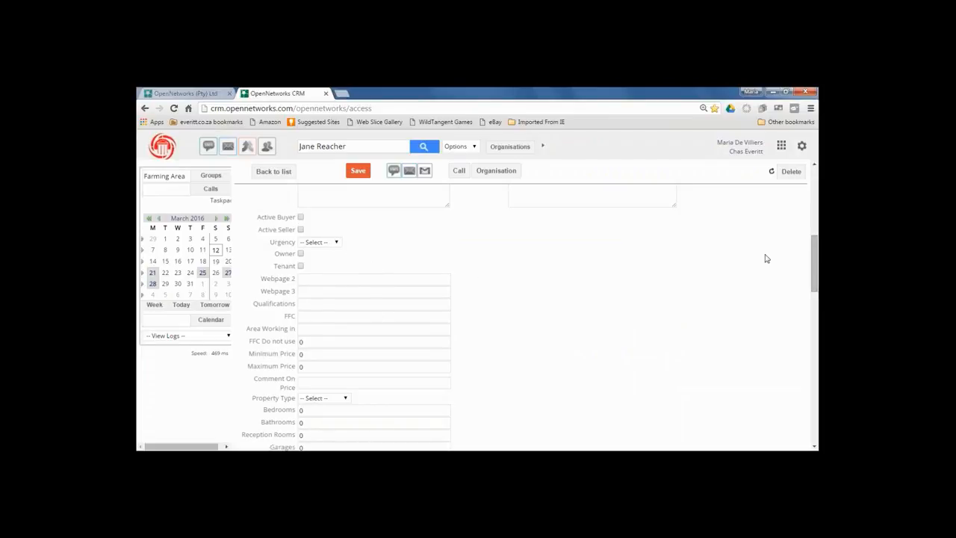
pyautogui.moveTo(815, 246); pyautogui.dragTo(817, 349)
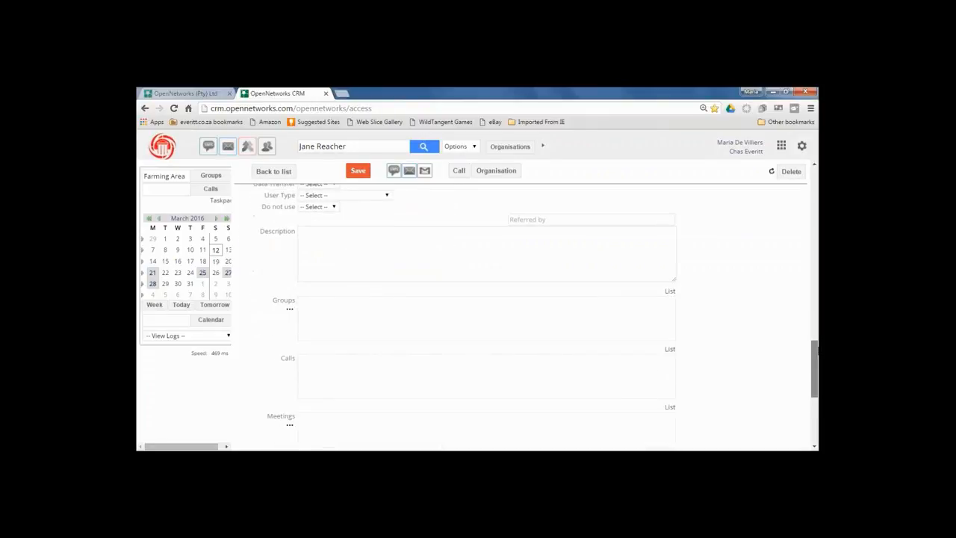
# Search 'service providers' groups and add Service Providers Struisbaai to the contact.
pyautogui.click(290, 312)
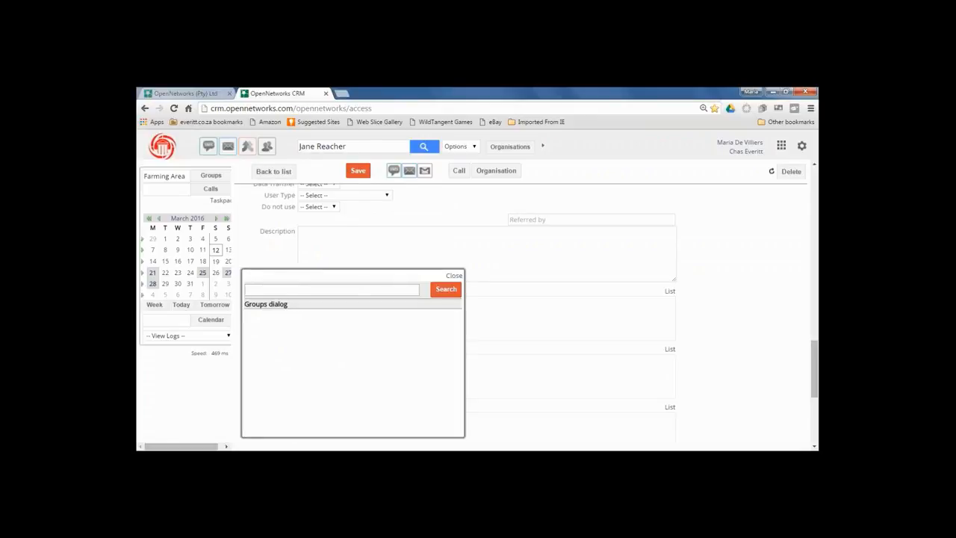
pyautogui.write('service providers')
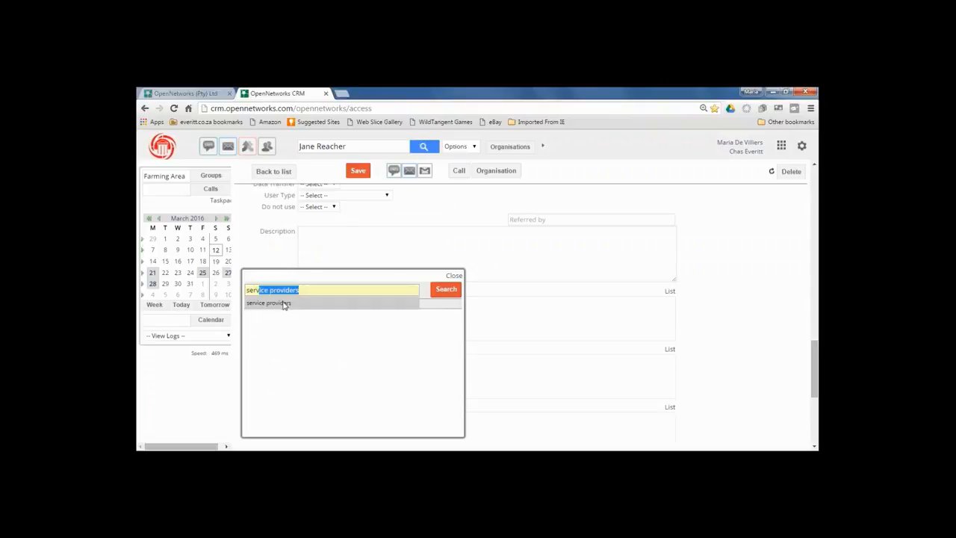
pyautogui.click(283, 303)
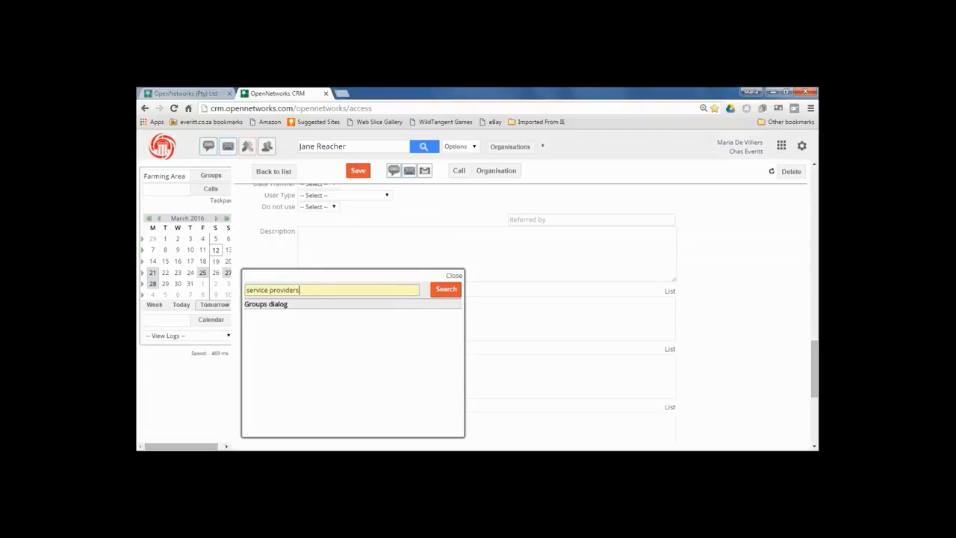
pyautogui.click(445, 297)
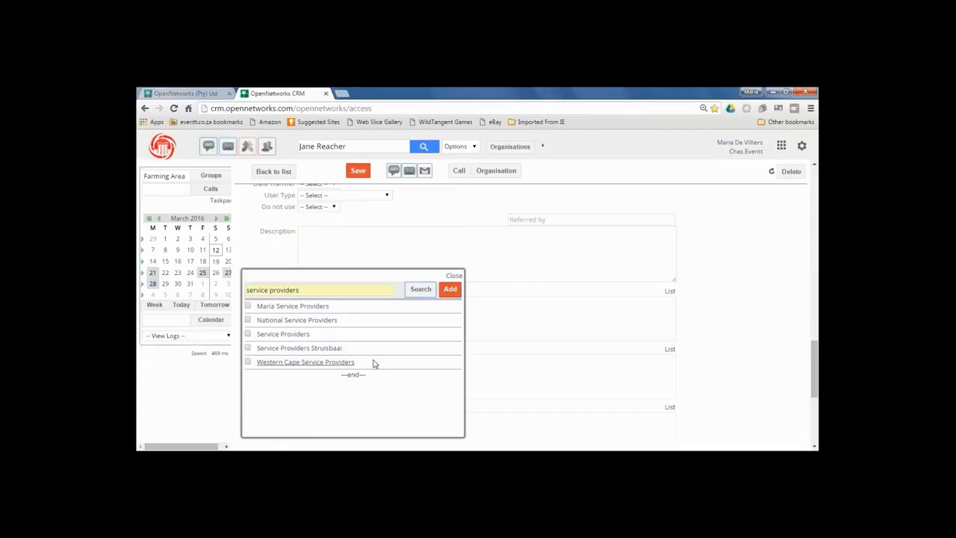
pyautogui.click(248, 348)
pyautogui.click(450, 290)
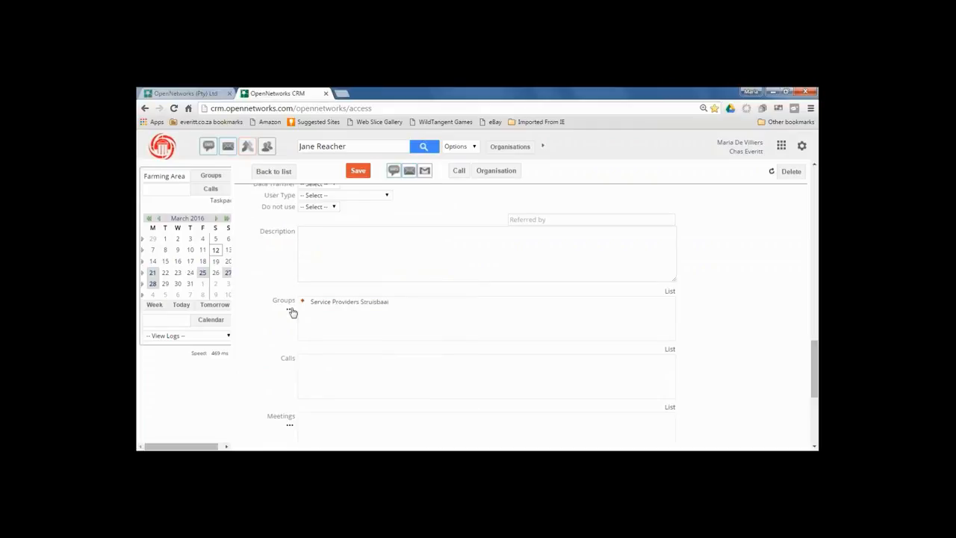
# Search 'service providers' again and add National Service Providers as a second group.
pyautogui.click(290, 310)
pyautogui.write('service providers')
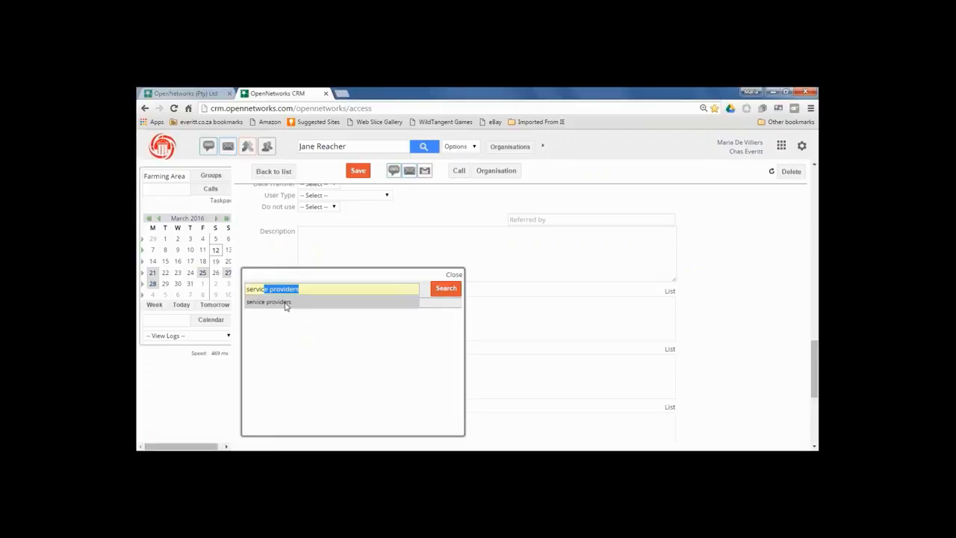
pyautogui.click(283, 303)
pyautogui.click(444, 291)
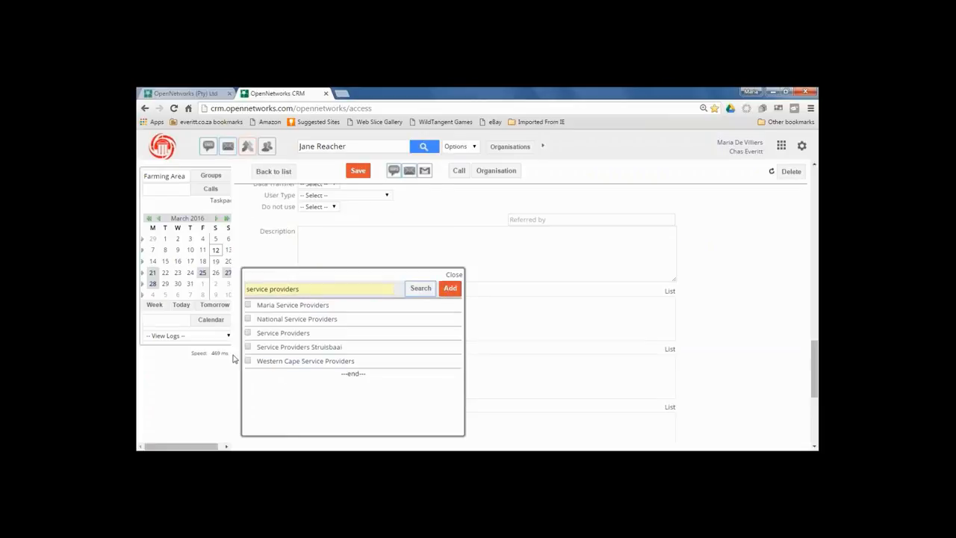
pyautogui.click(247, 319)
pyautogui.click(449, 289)
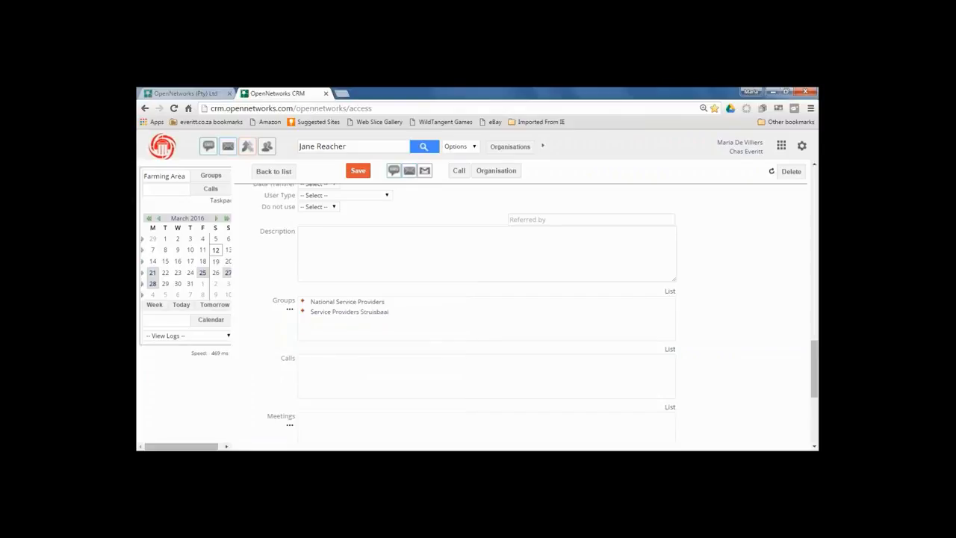
pyautogui.click(289, 309)
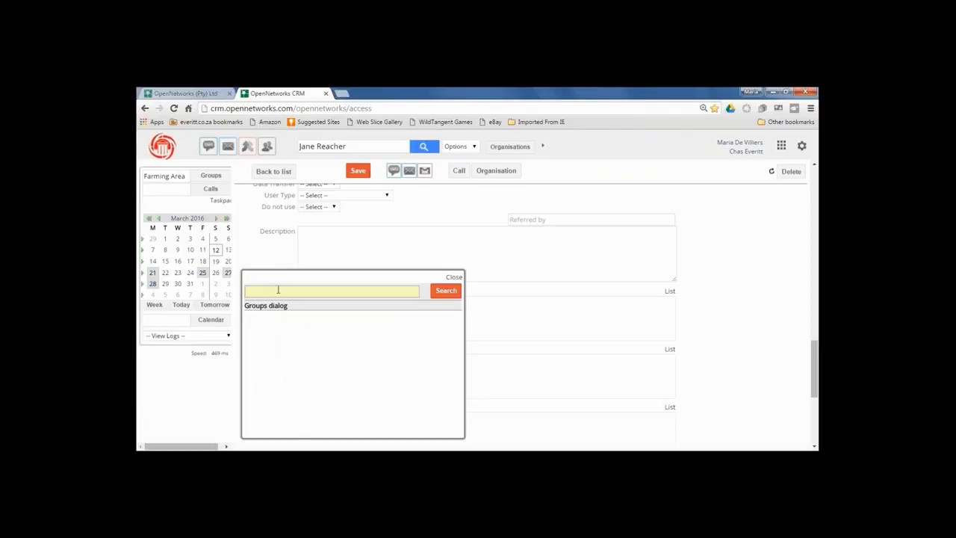
# Search the buyers groups and add the 2-3 million buyers group as a third membership.
pyautogui.write('Maria b')
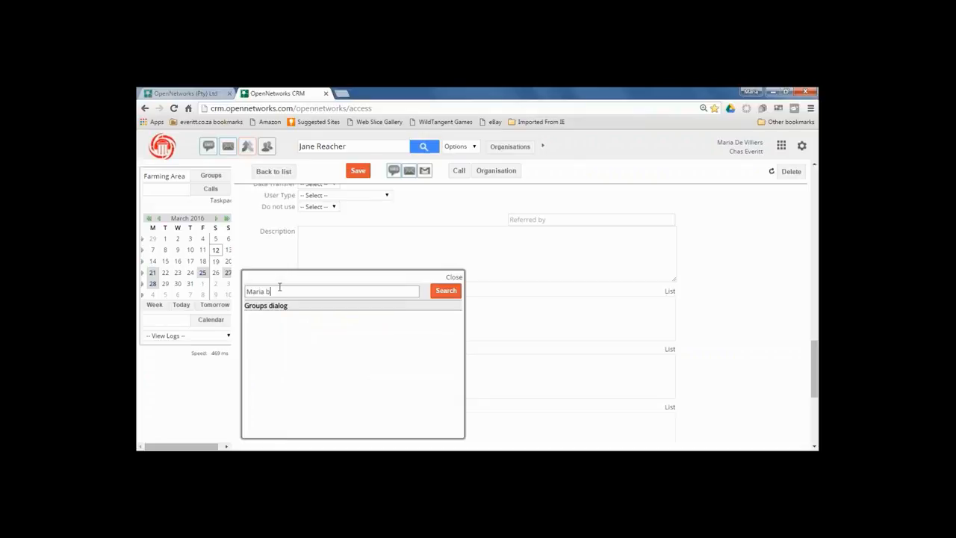
pyautogui.write('uyers')
pyautogui.click(442, 295)
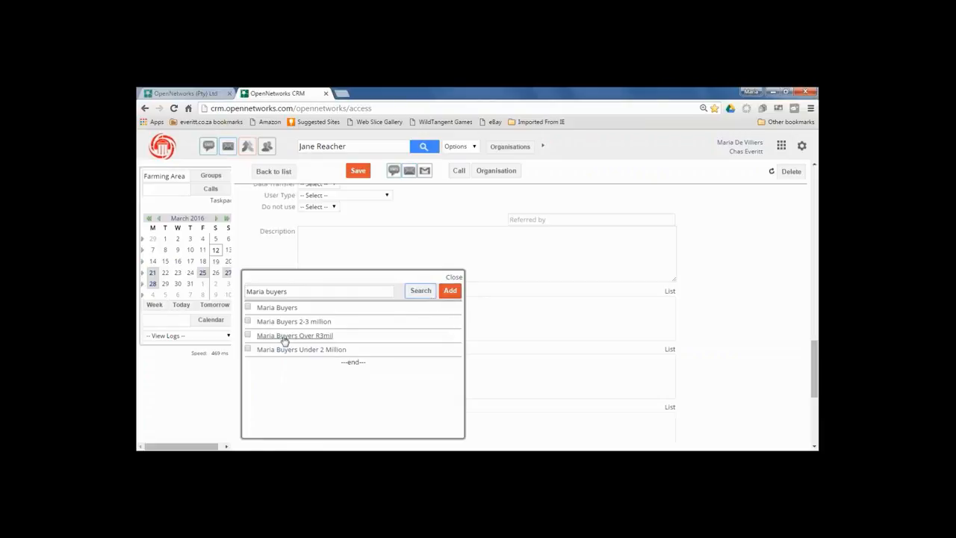
pyautogui.click(248, 321)
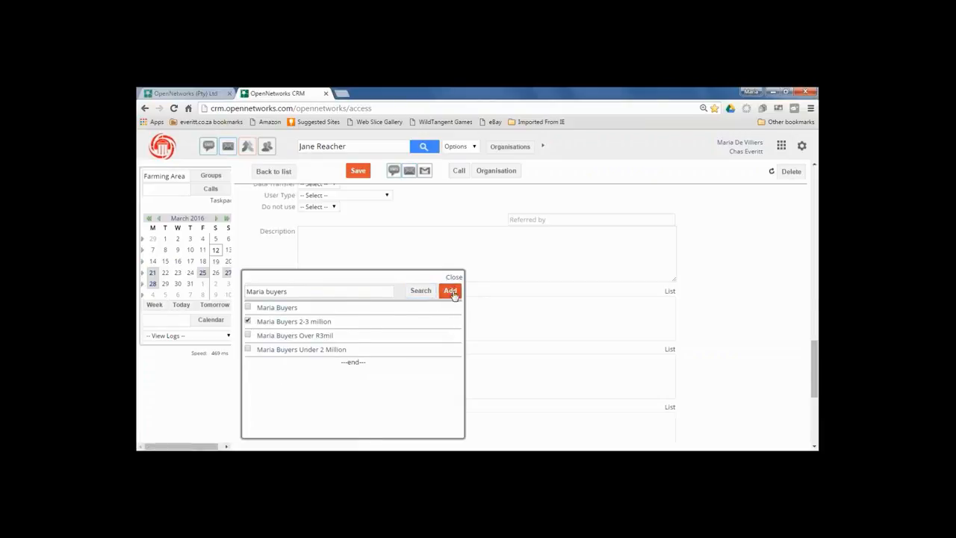
pyautogui.click(450, 290)
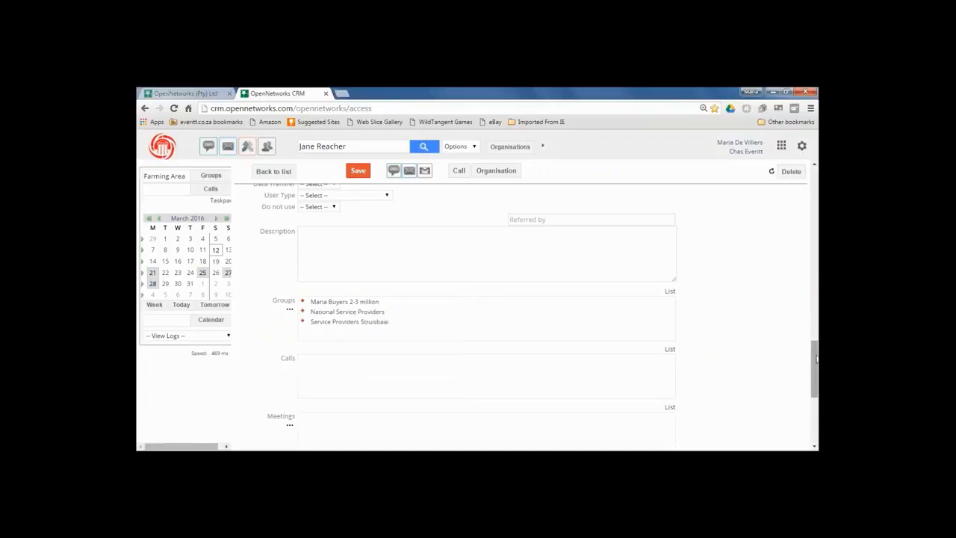
pyautogui.scroll(-2, 815, 363)
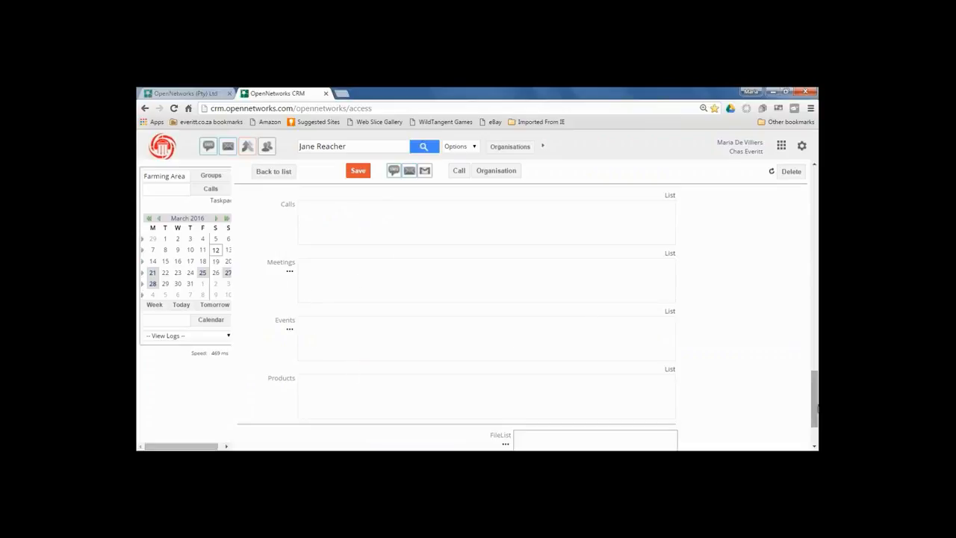
pyautogui.moveTo(816, 409); pyautogui.dragTo(815, 204)
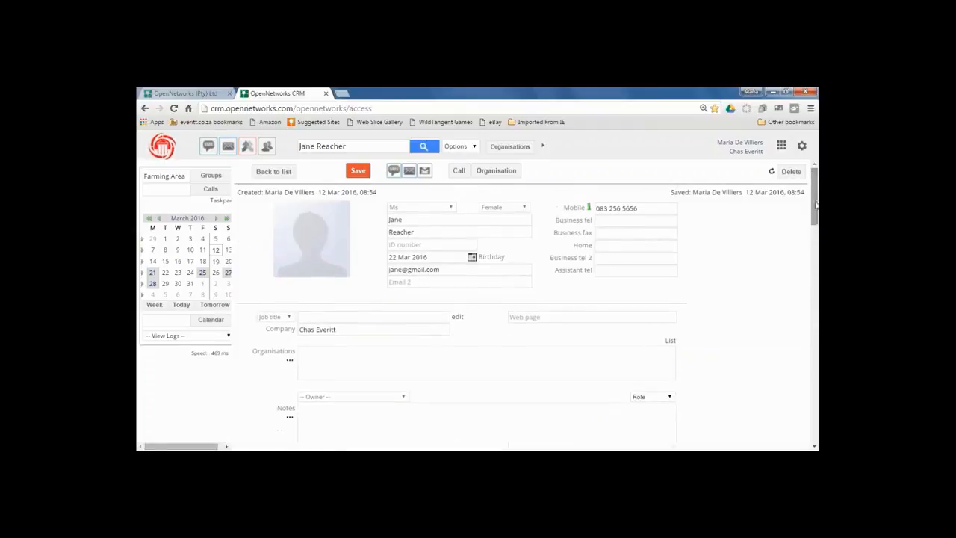
# Replace the contact's company with ABC Plumbing and save the record.
pyautogui.click(343, 328)
pyautogui.press('BackSpace')
pyautogui.press('BackSpace')
pyautogui.press('BackSpace')
pyautogui.press('BackSpace')
pyautogui.press('BackSpace')
pyautogui.press('BackSpace')
pyautogui.press('BackSpace')
pyautogui.press('BackSpace')
pyautogui.press('BackSpace')
pyautogui.press('BackSpace')
pyautogui.press('BackSpace')
pyautogui.press('BackSpace')
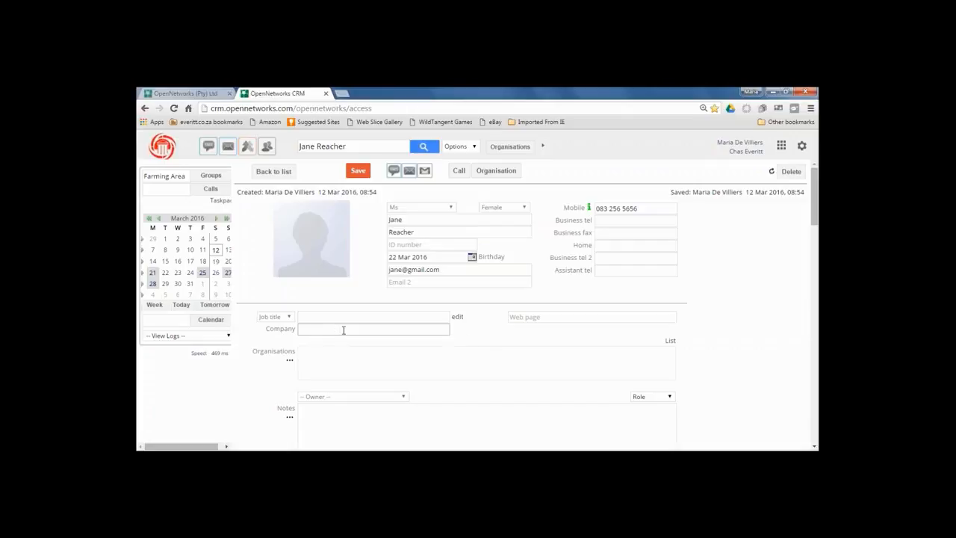
pyautogui.write('ABC B')
pyautogui.press('BackSpace')
pyautogui.write('Plumbing')
pyautogui.click(360, 171)
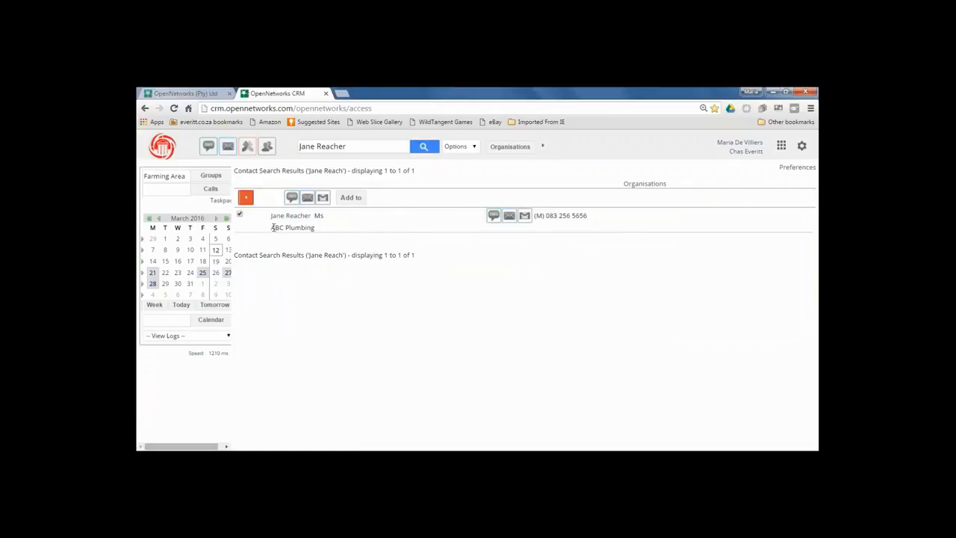
# Replace the search text with the second person's full name and search contacts.
pyautogui.click(348, 144)
pyautogui.press('BackSpace')
pyautogui.press('BackSpace')
pyautogui.press('BackSpace')
pyautogui.press('BackSpace')
pyautogui.press('BackSpace')
pyautogui.press('BackSpace')
pyautogui.press('BackSpace')
pyautogui.press('BackSpace')
pyautogui.press('BackSpace')
pyautogui.press('BackSpace')
pyautogui.press('BackSpace')
pyautogui.press('BackSpace')
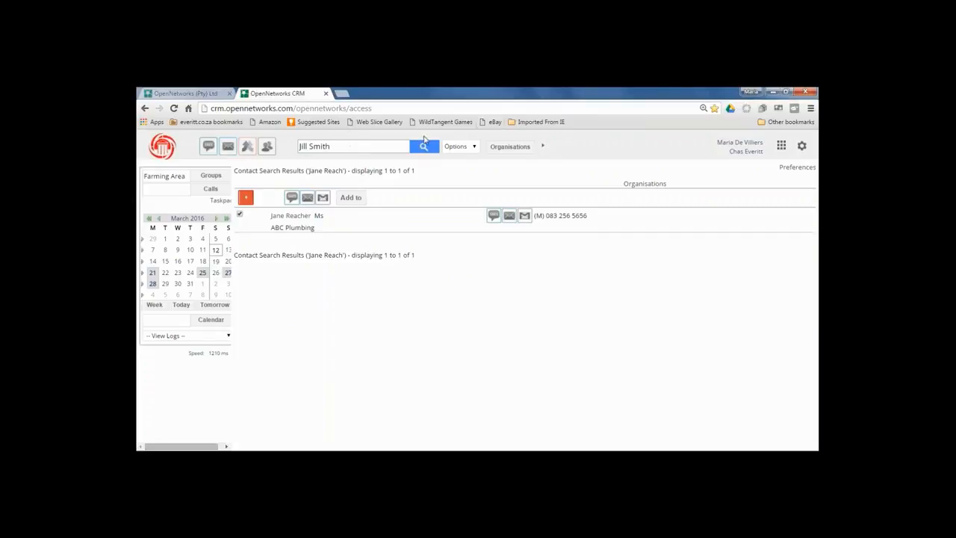
pyautogui.click(423, 150)
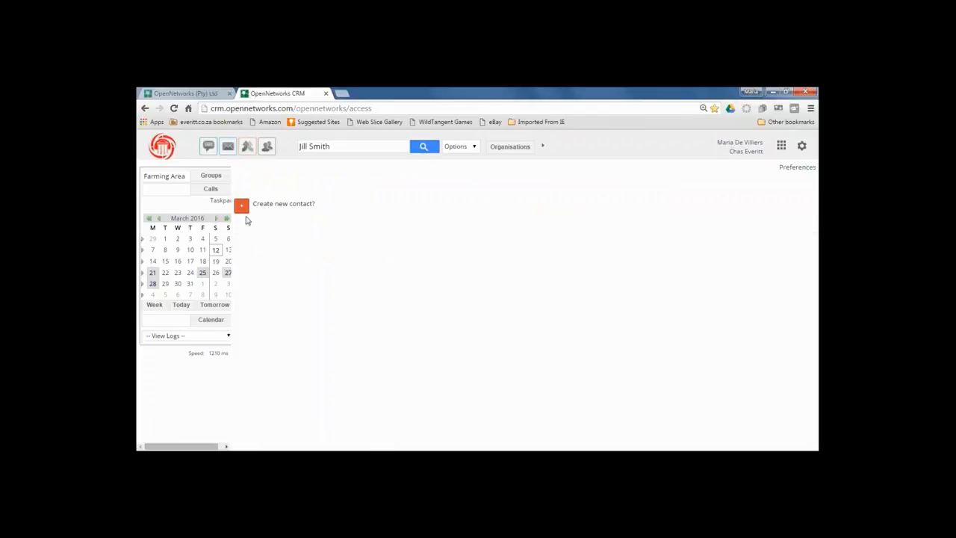
# Create the new contact with company ABC Plumbing plus the person's mobile number and e-mail.
pyautogui.click(241, 207)
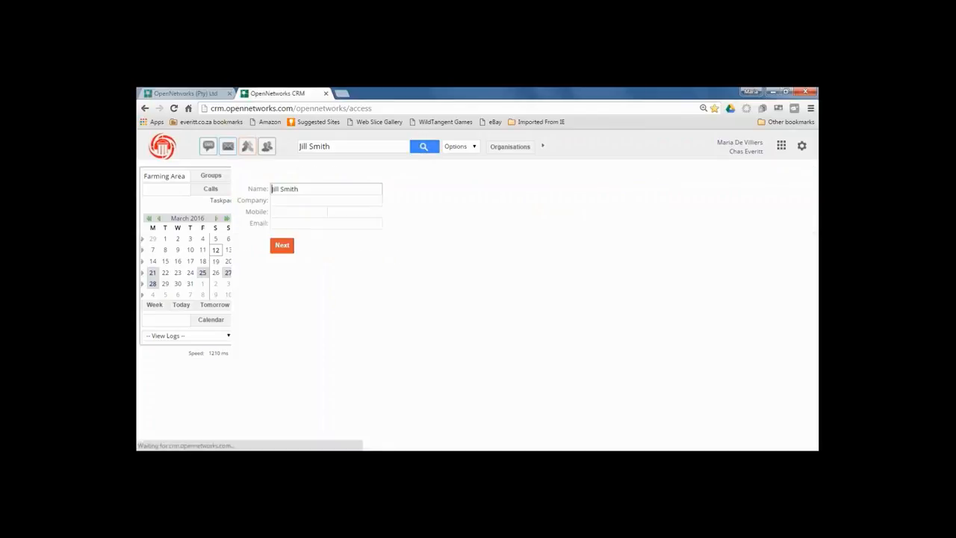
pyautogui.click(276, 200)
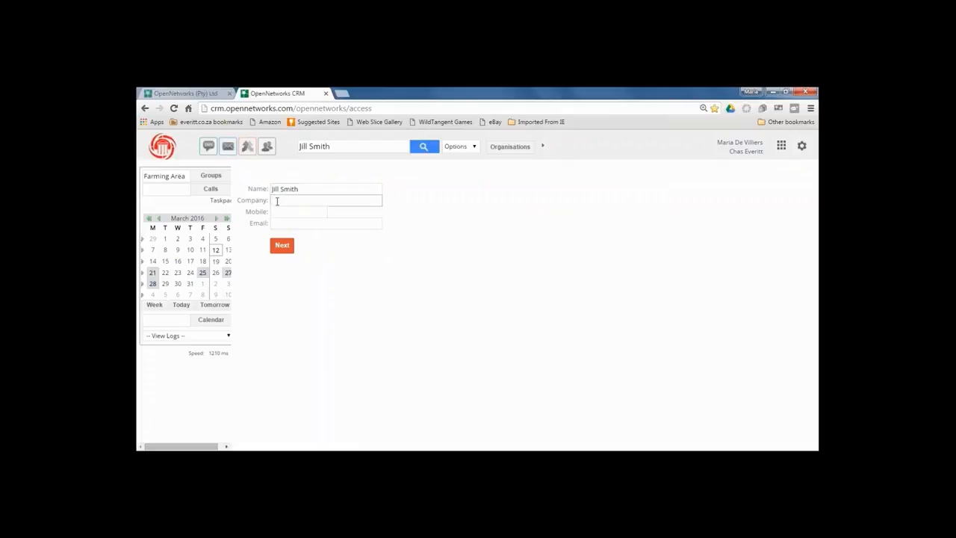
pyautogui.write('Abc')
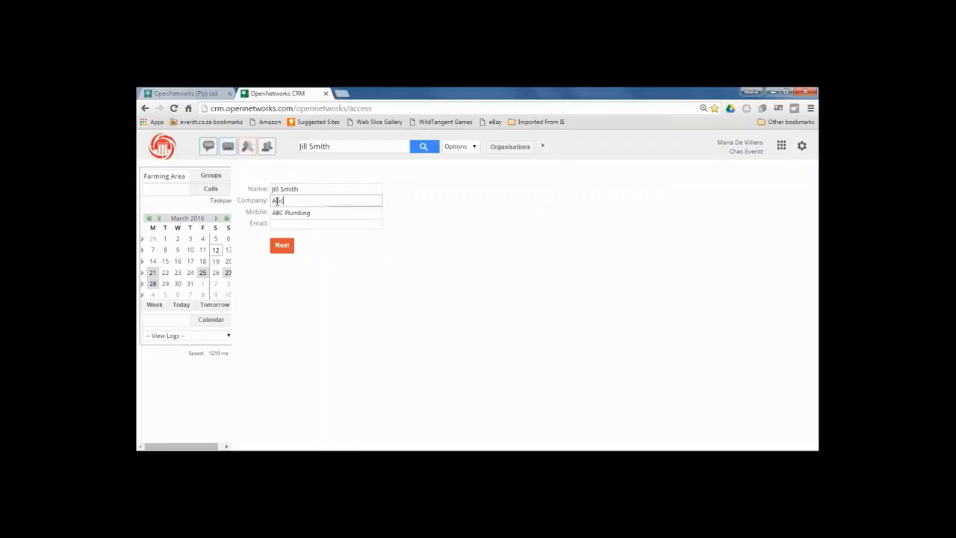
pyautogui.click(288, 213)
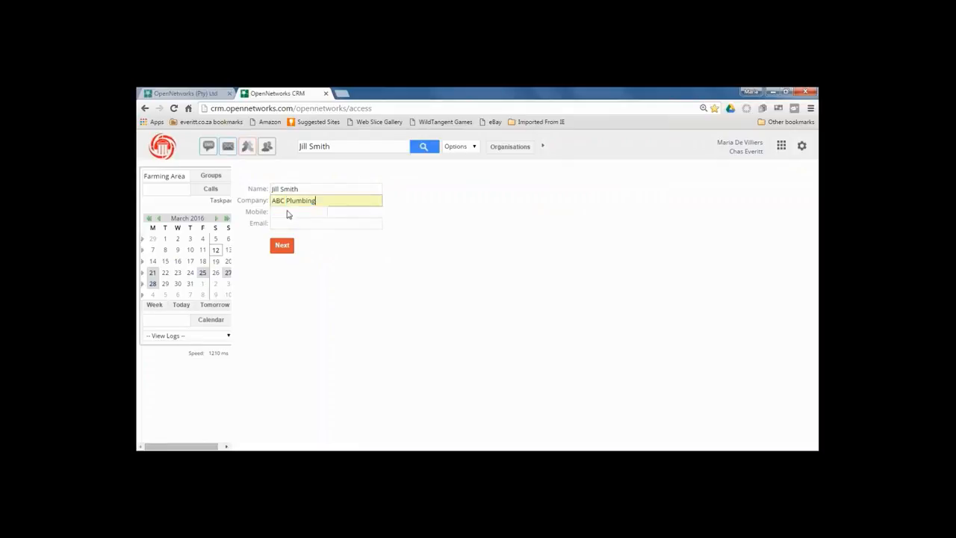
pyautogui.click(277, 211)
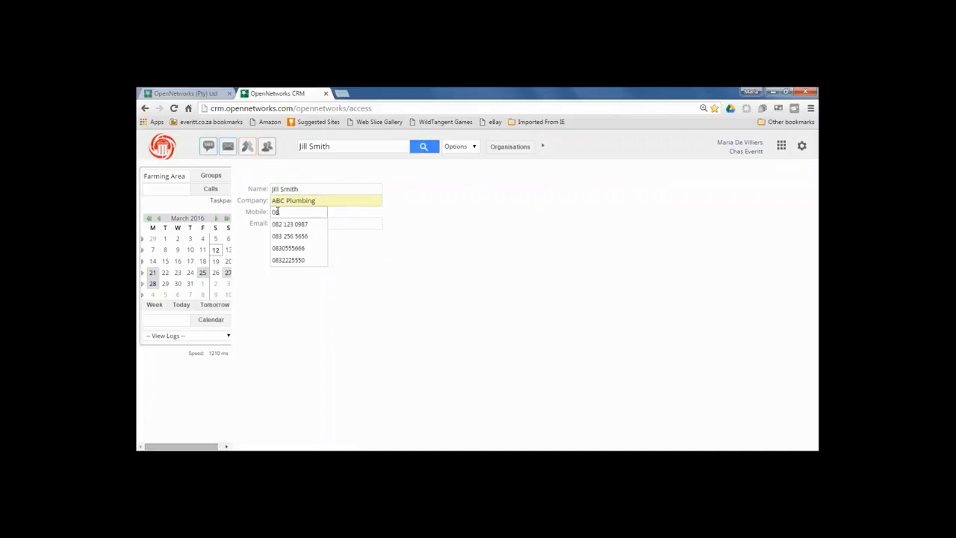
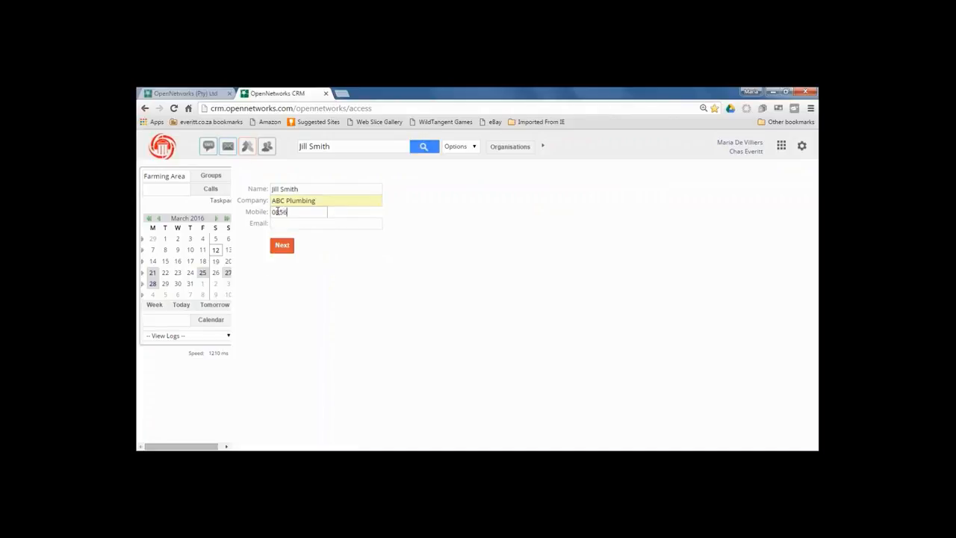
pyautogui.click(280, 224)
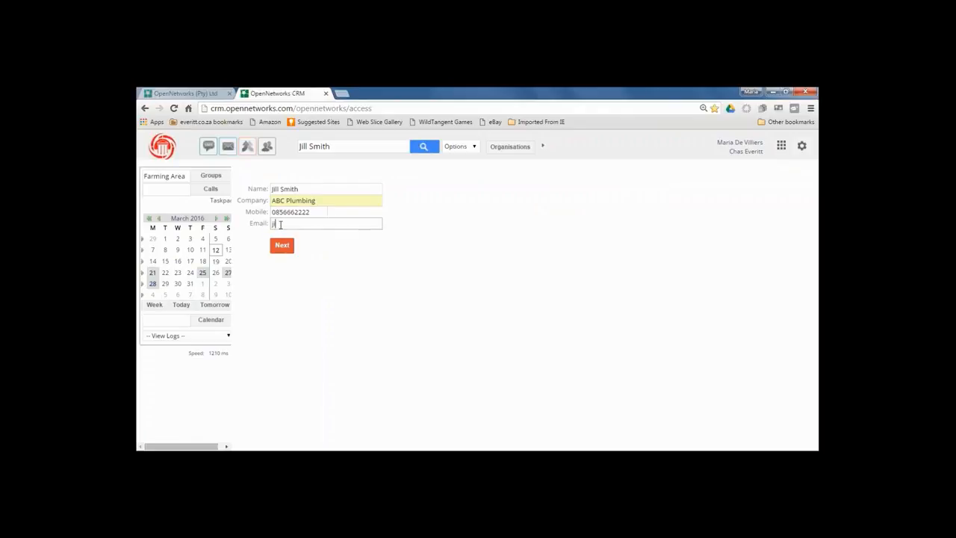
pyautogui.click(283, 245)
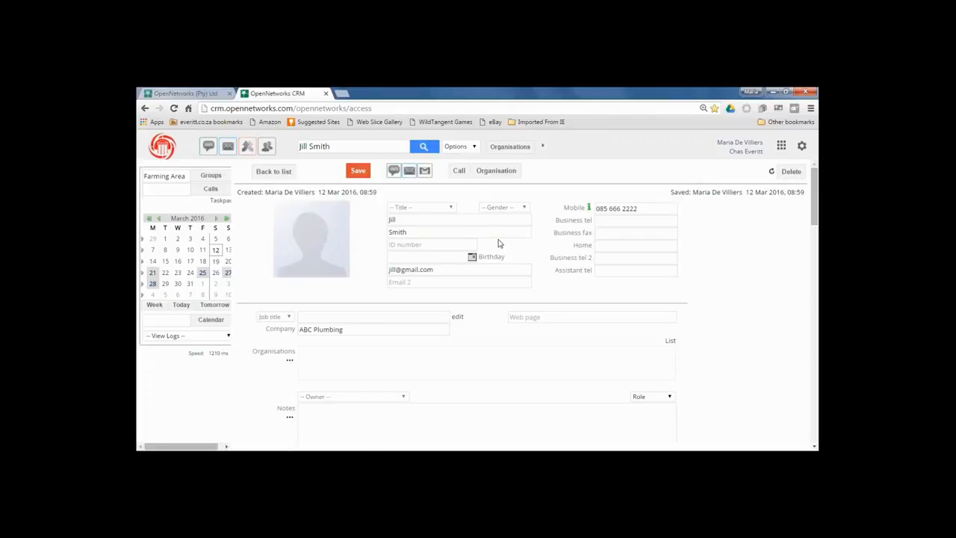
# Choose Ms as the contact's title, then scroll down to the Groups section.
pyautogui.click(451, 208)
pyautogui.click(409, 248)
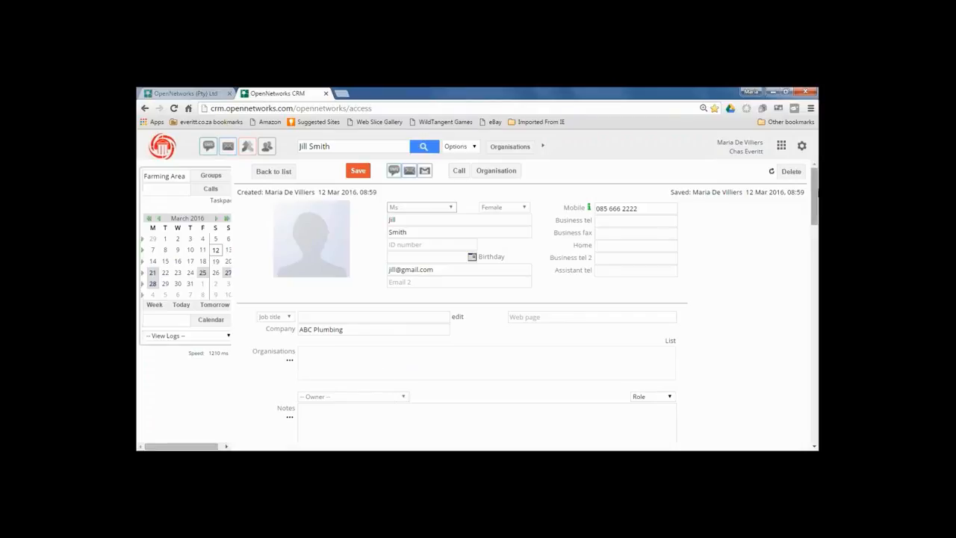
pyautogui.moveTo(816, 193); pyautogui.dragTo(816, 361)
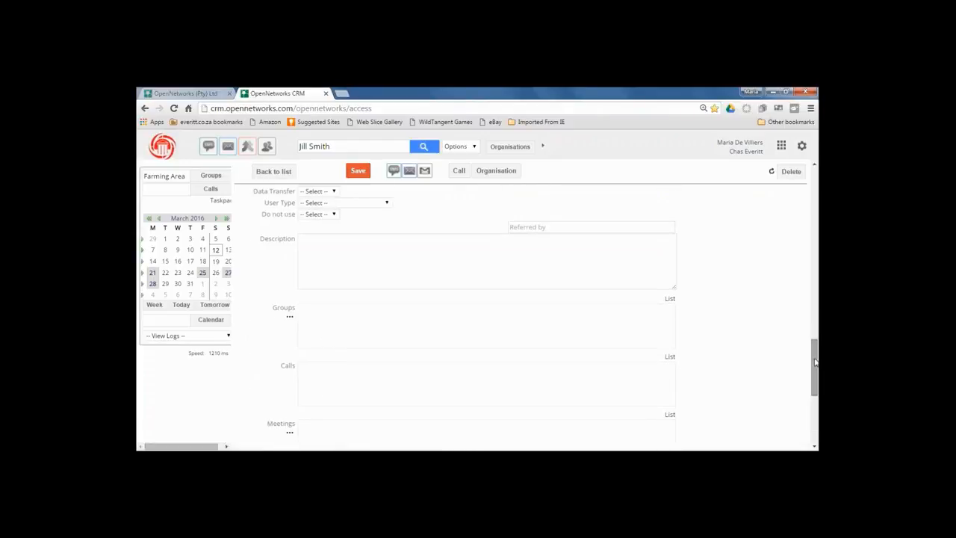
# Search groups for 'service providers' and add Service Providers Struisbaai to this contact.
pyautogui.click(290, 319)
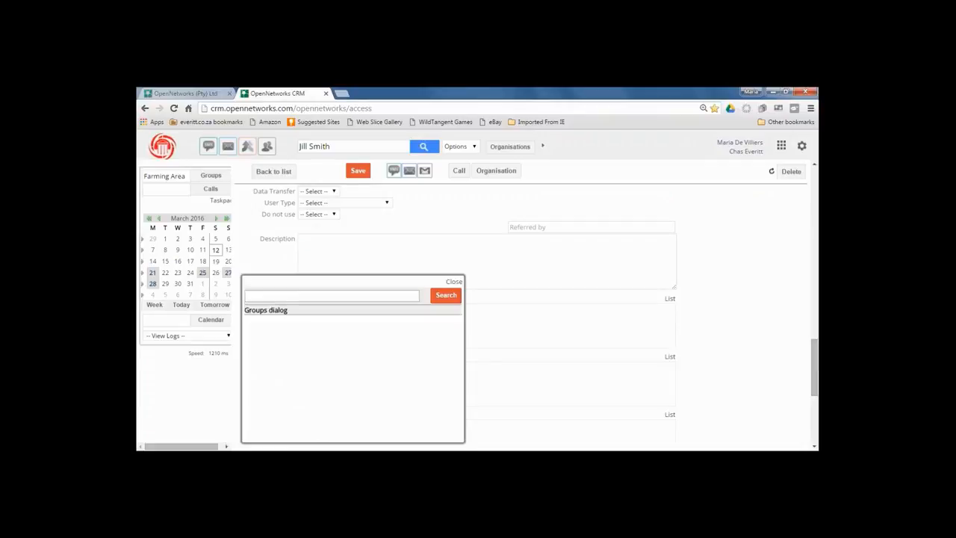
pyautogui.write('se')
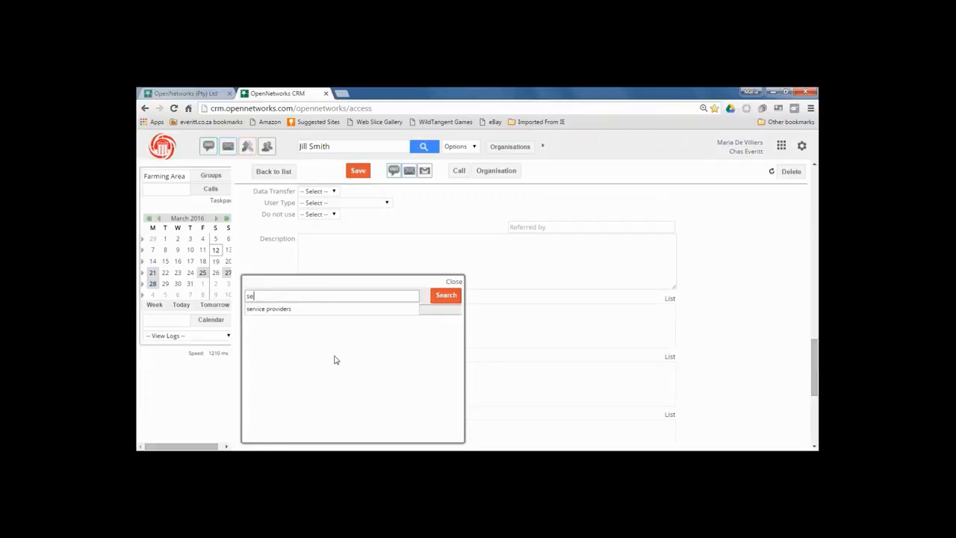
pyautogui.click(295, 315)
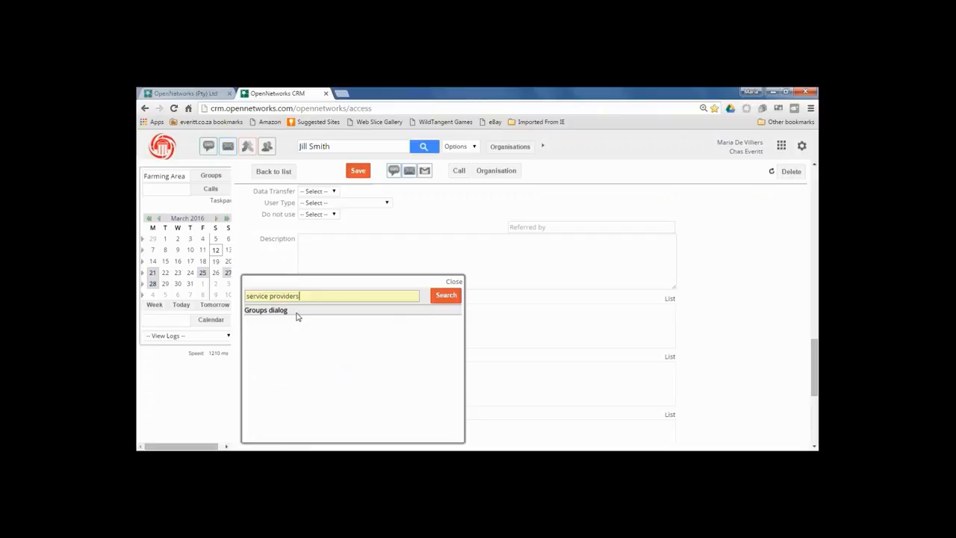
pyautogui.click(445, 297)
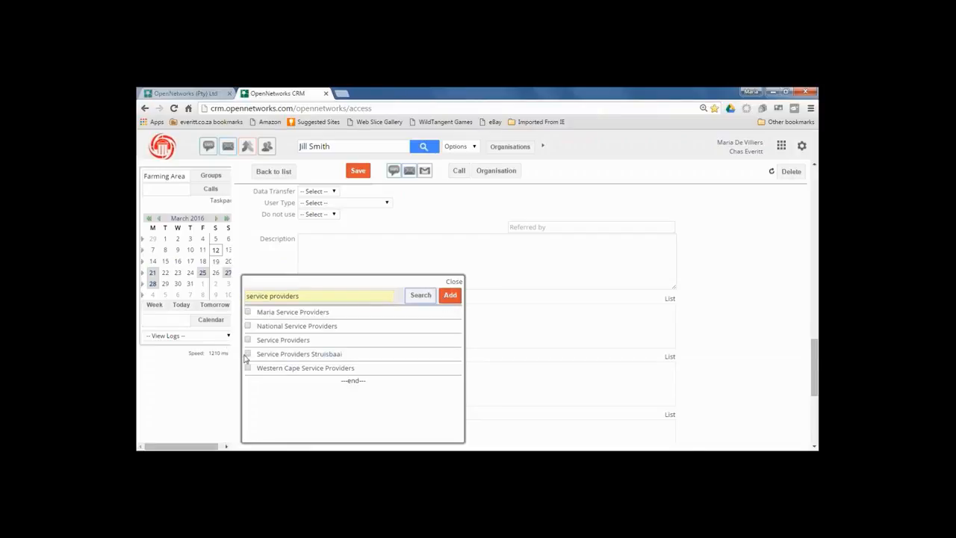
pyautogui.click(248, 355)
pyautogui.click(451, 297)
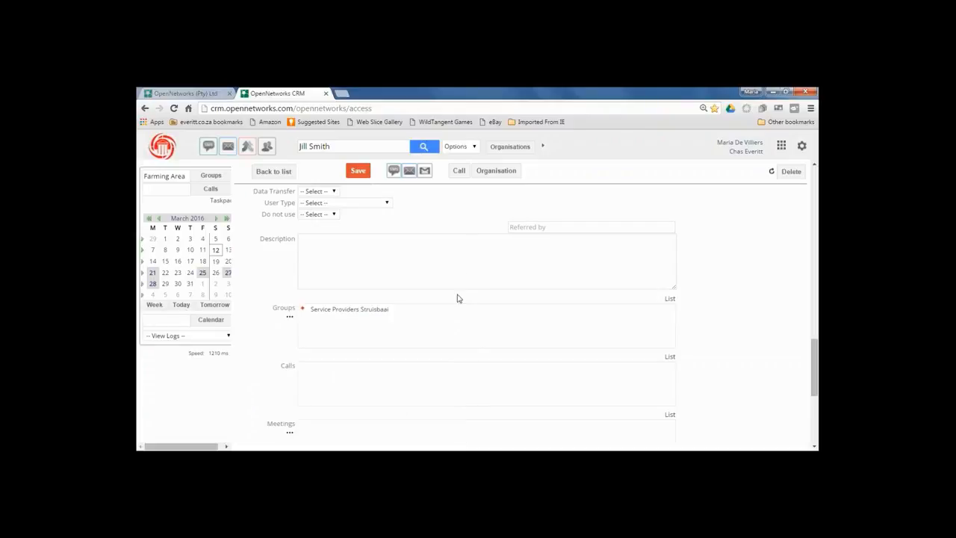
pyautogui.moveTo(814, 373); pyautogui.dragTo(816, 173)
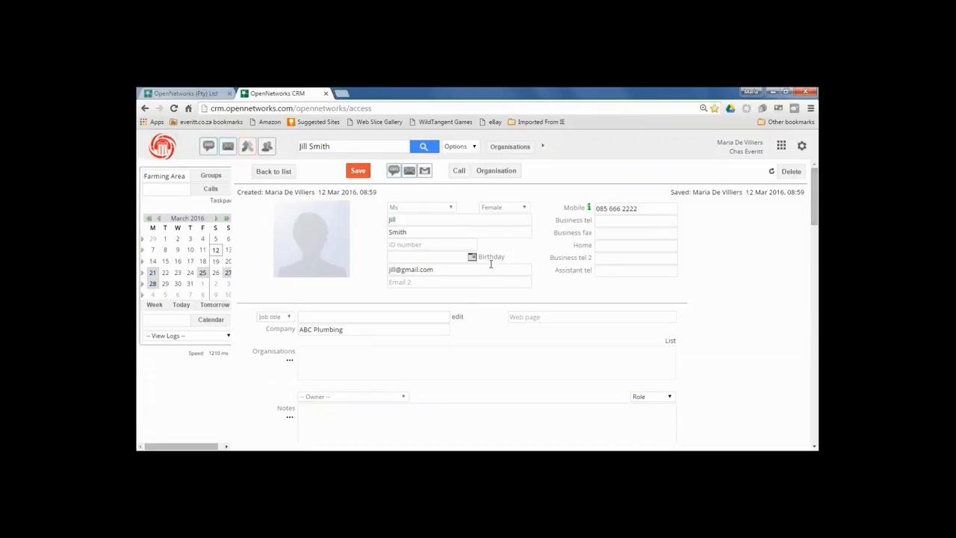
# Save the second contact's record with title Ms, company ABC Plumbing and its group.
pyautogui.click(359, 171)
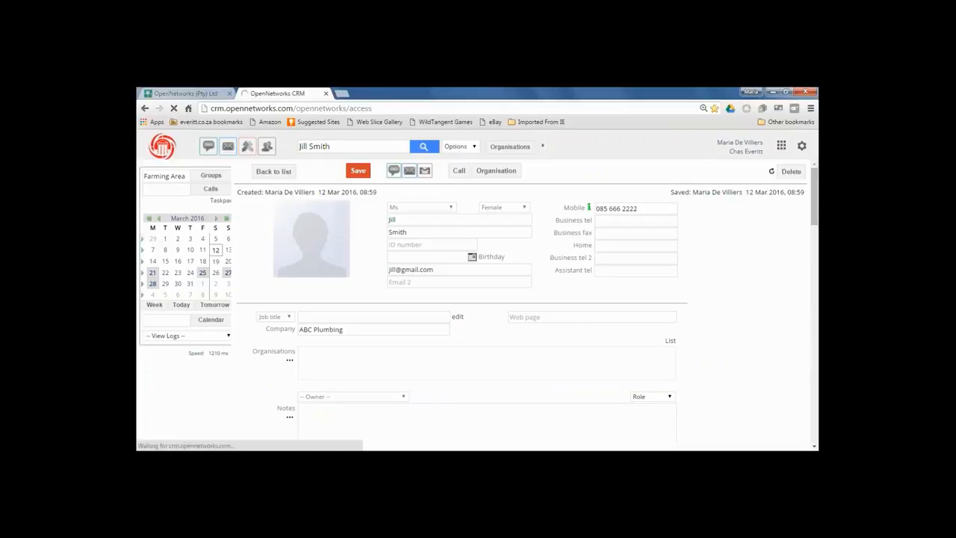